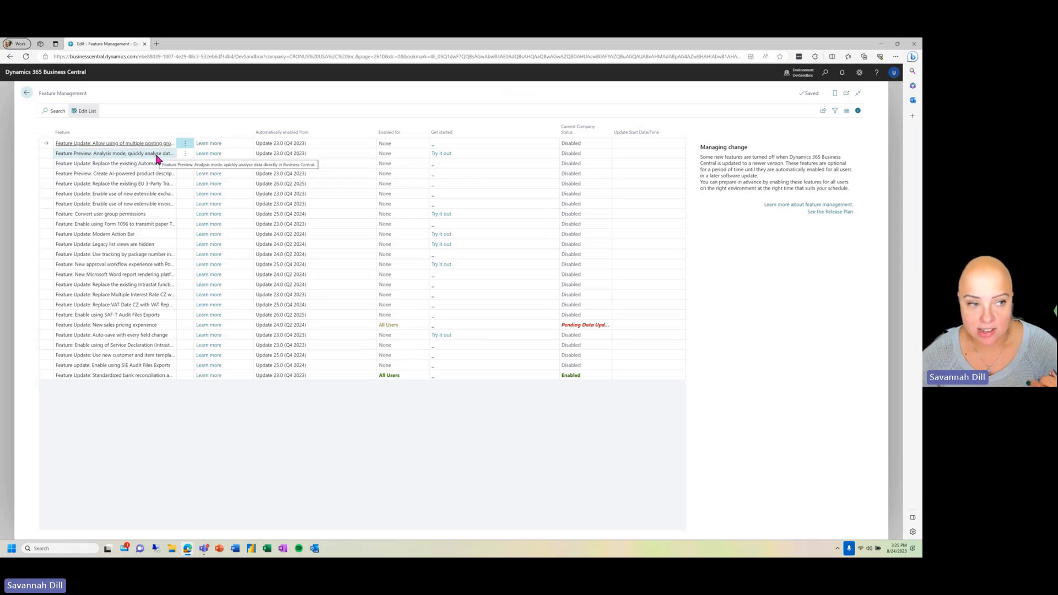
- Try out the Analysis mode feature preview and open Customer Ledger Entries by searching for "Customer Led"
left_click(445, 156)
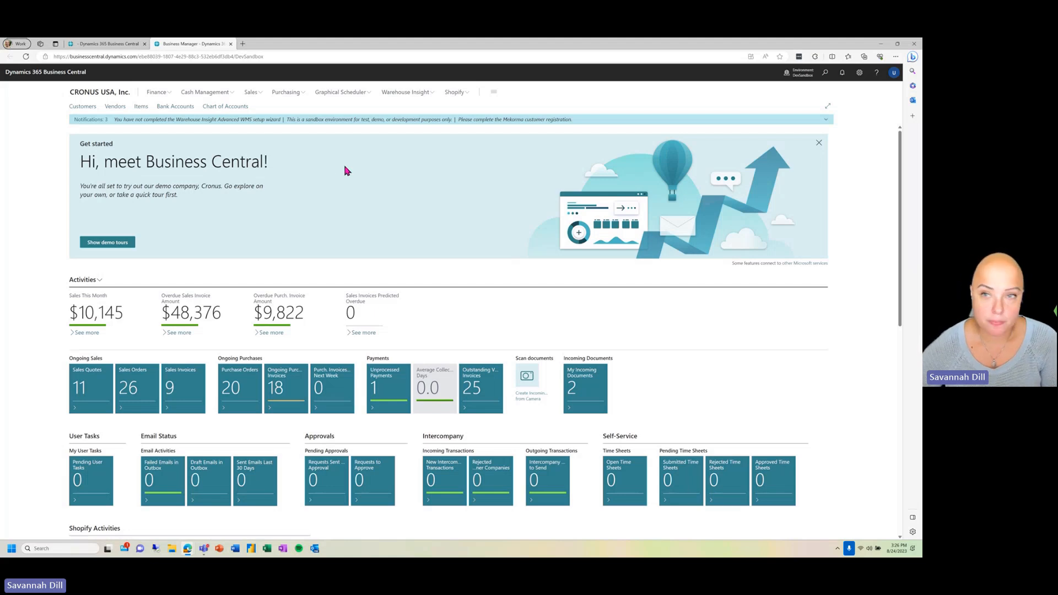
left_click(825, 72)
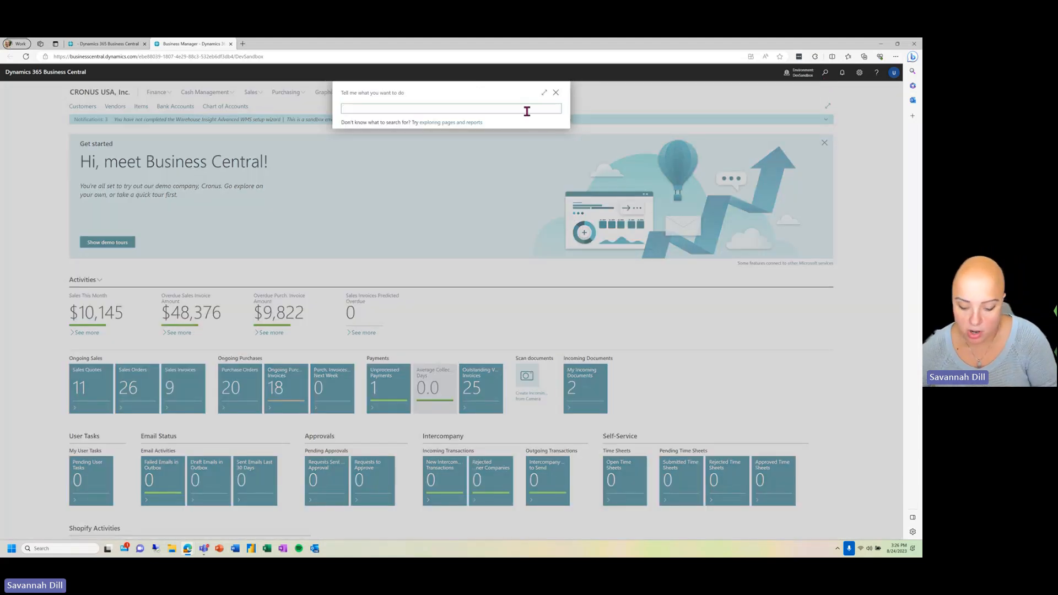
type("Customer Led")
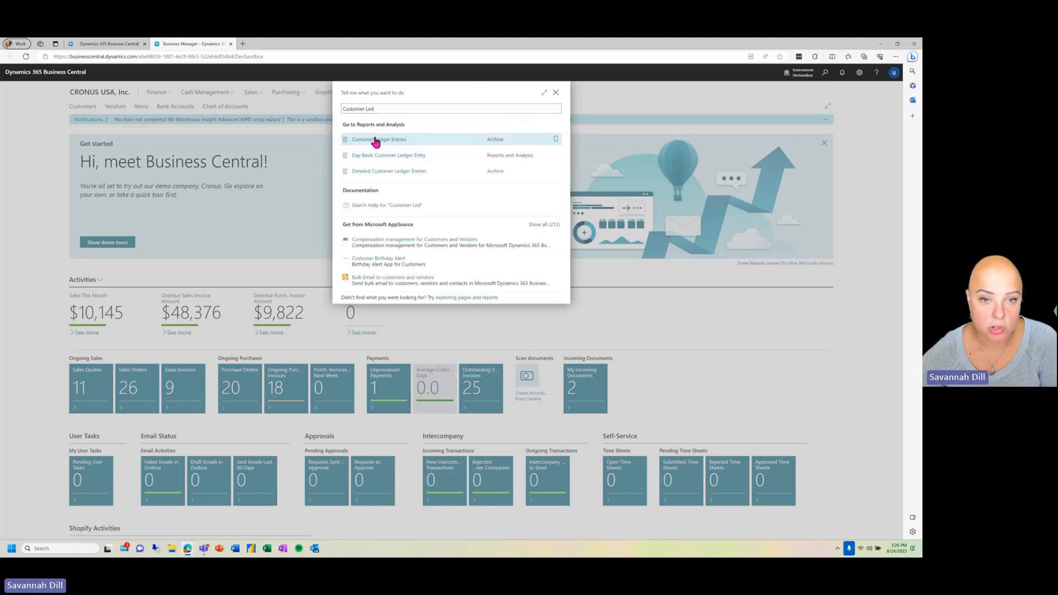
left_click(367, 153)
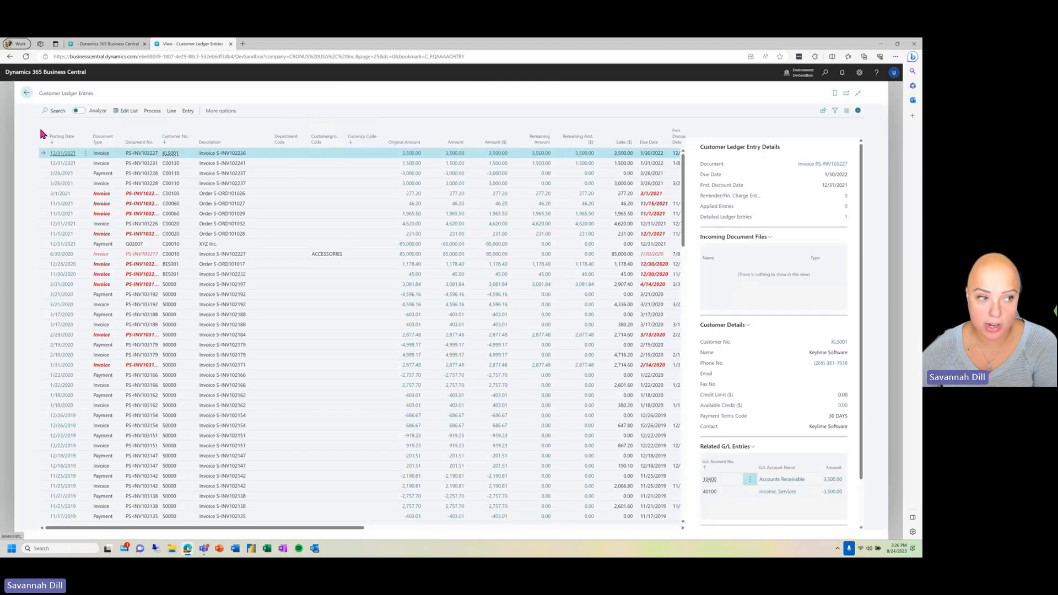
scroll(148, 220, "down", 10)
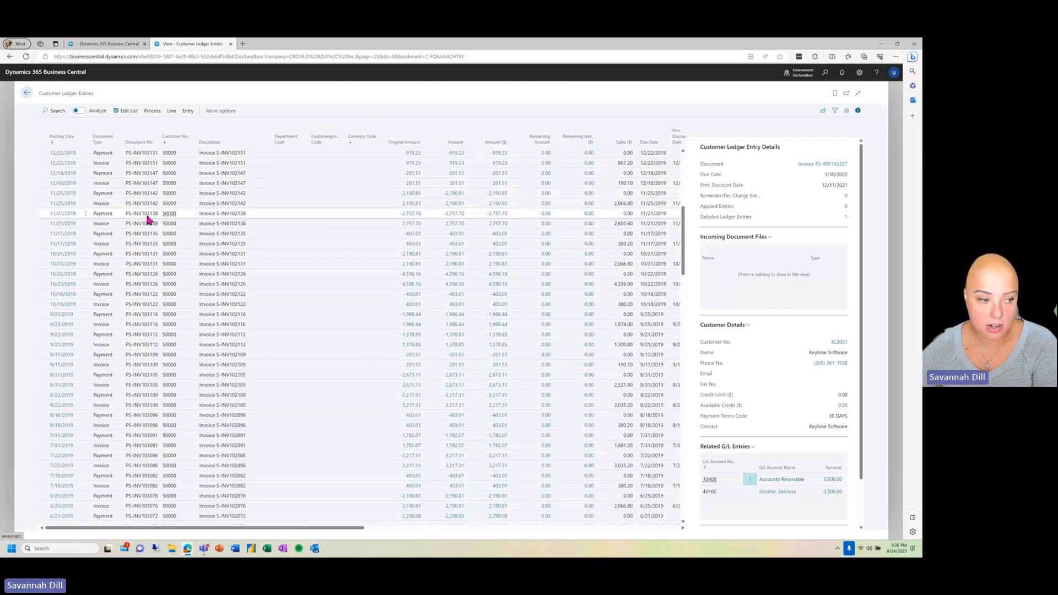
scroll(148, 219, "up", 10)
right_click(148, 218)
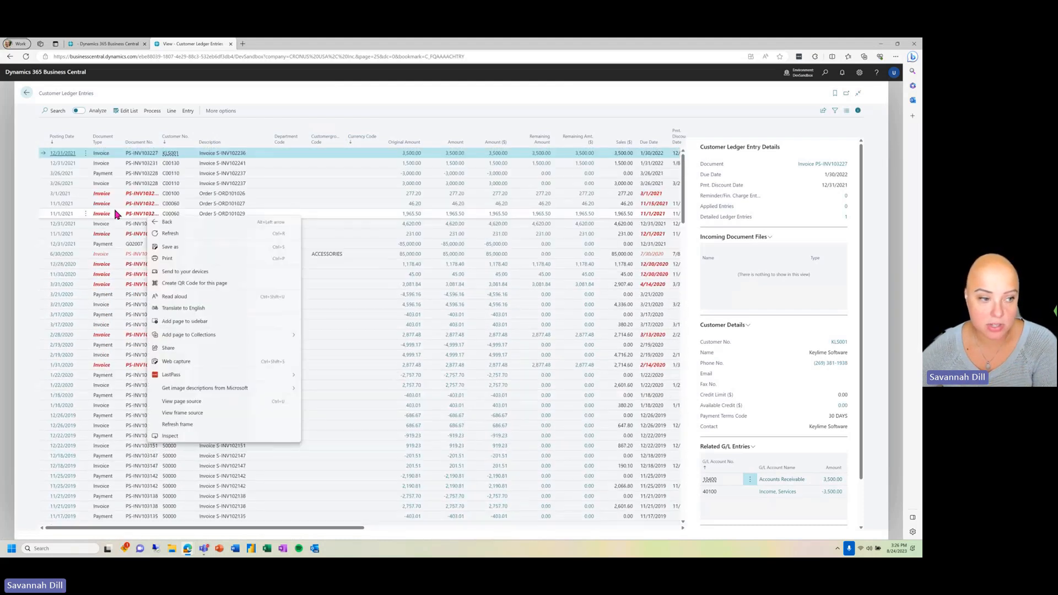
left_click(29, 126)
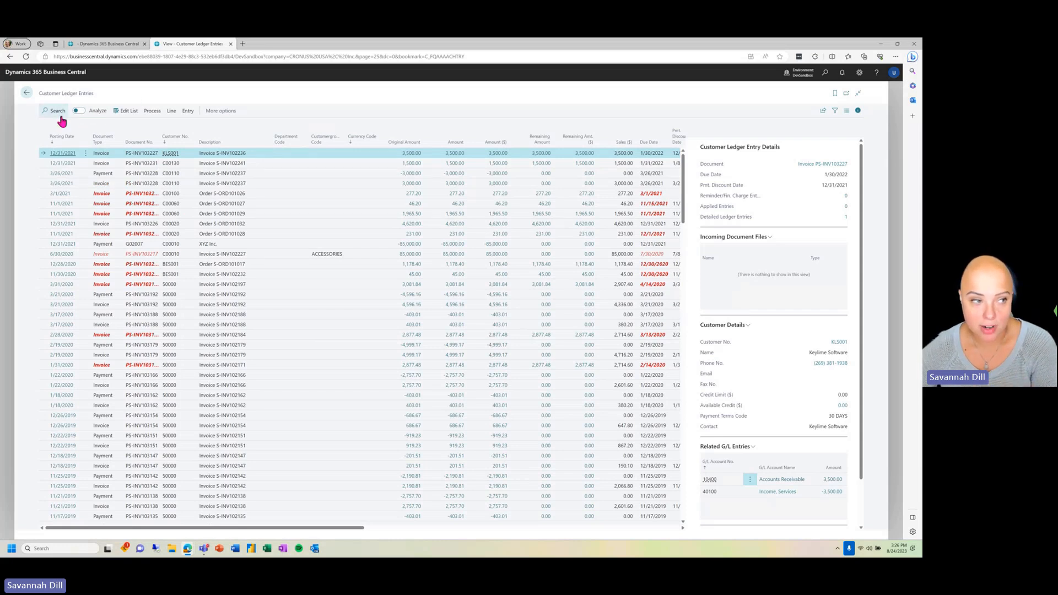
- Turn on analysis mode for the ledger entries, add a second analysis, and return to Analysis 1
left_click(79, 111)
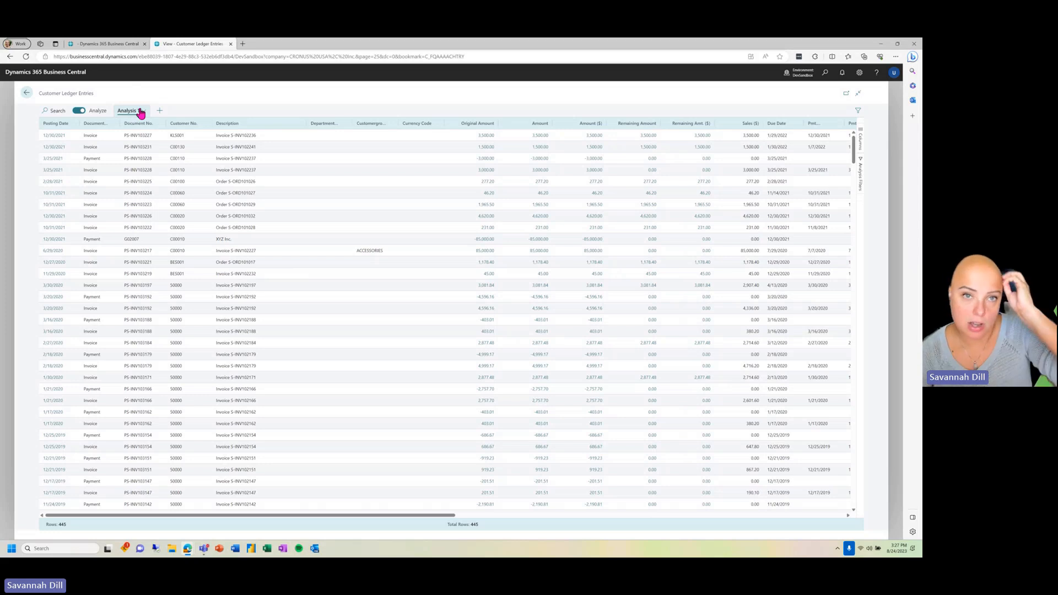
left_click(159, 111)
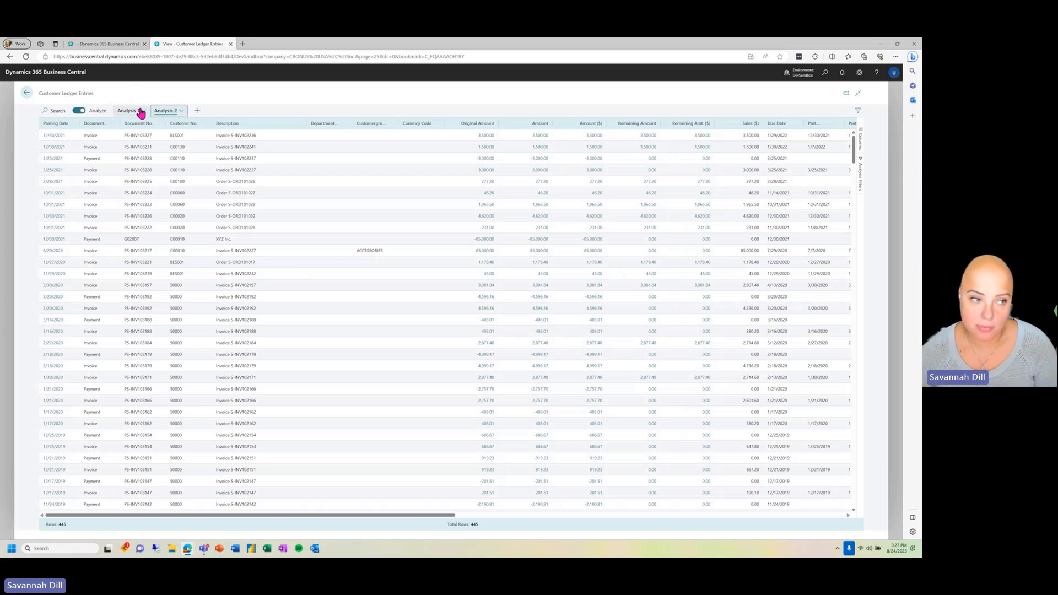
left_click(133, 112)
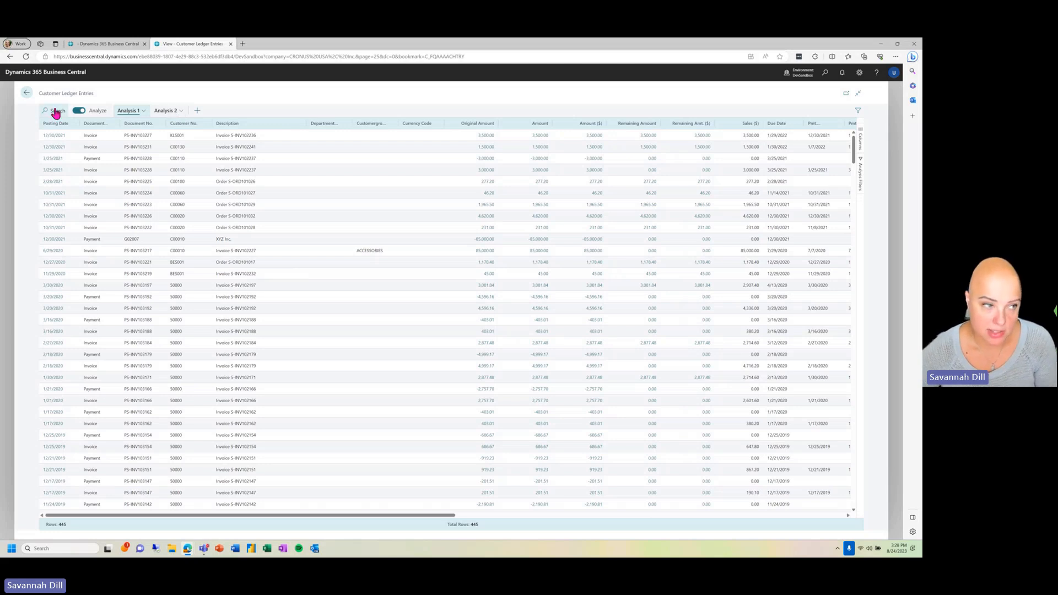
left_click(138, 149)
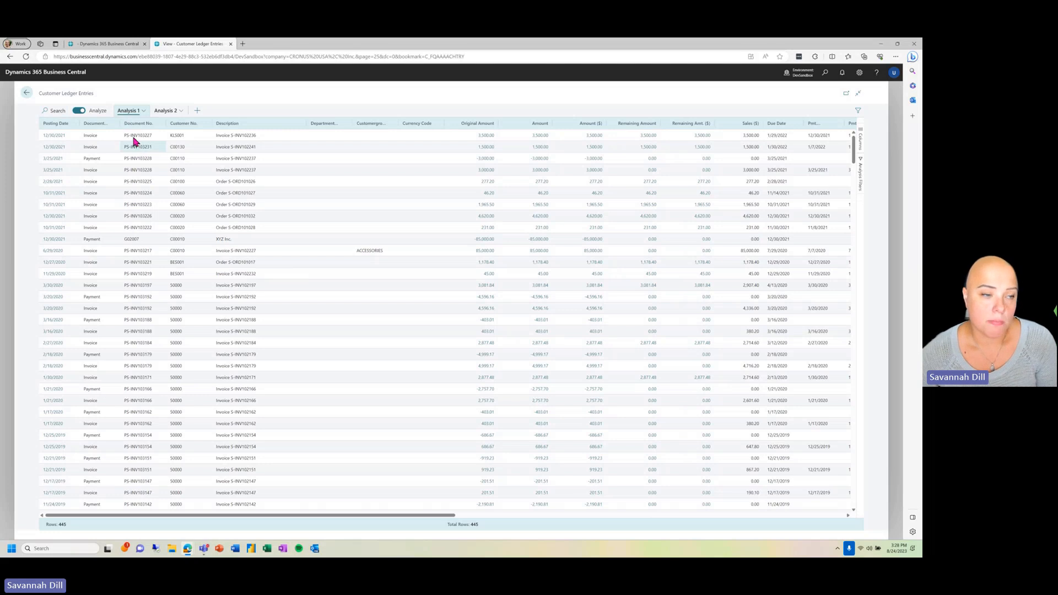
left_click(211, 231)
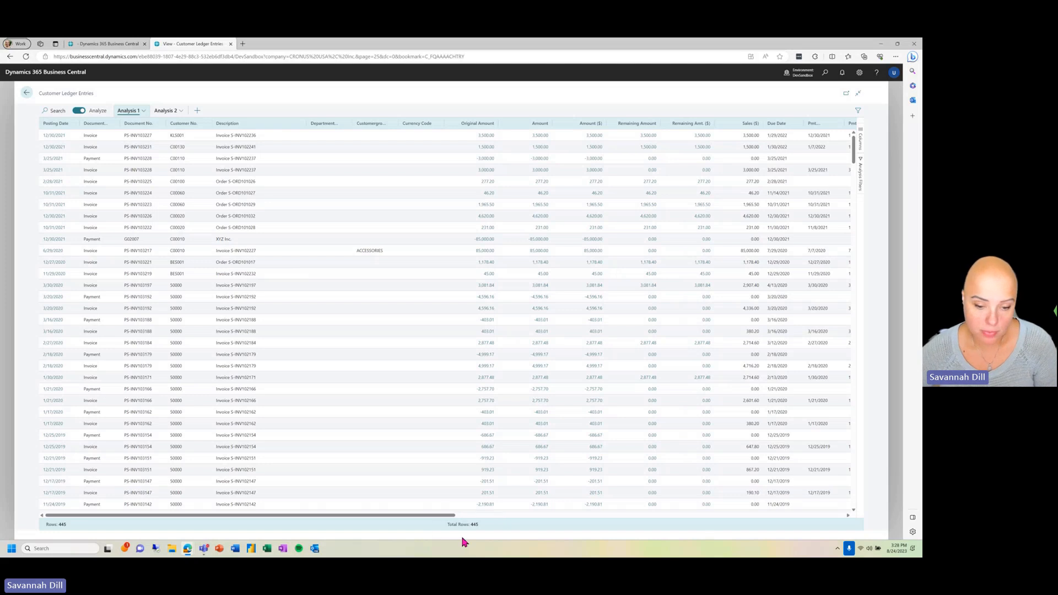
scroll(451, 454, "down", 5)
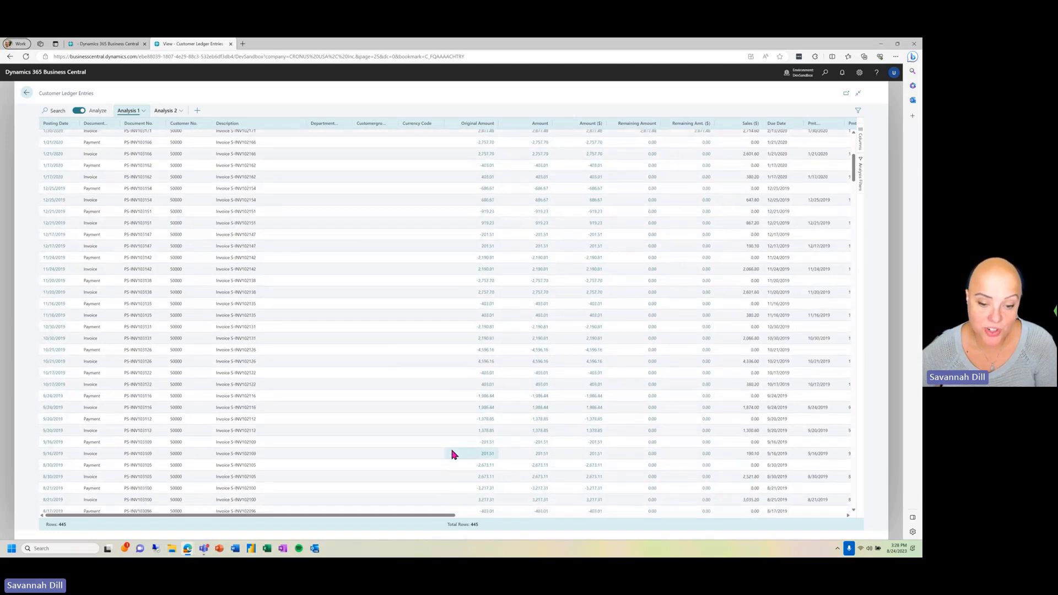
scroll(452, 454, "up", 5)
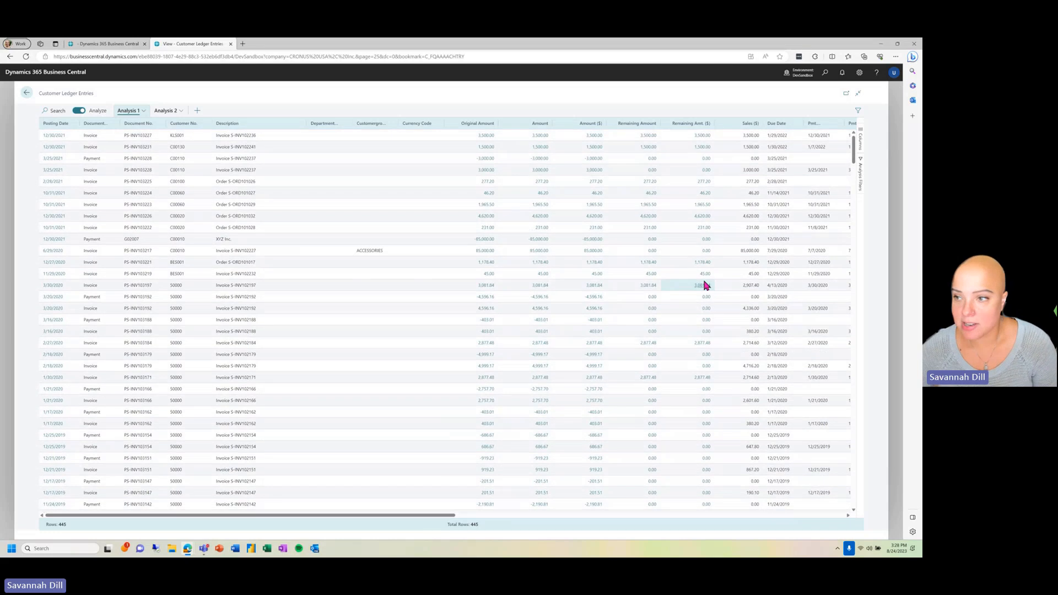
- Display the list of available analysis columns and hide the Department Code and Currency Code columns
left_click(862, 152)
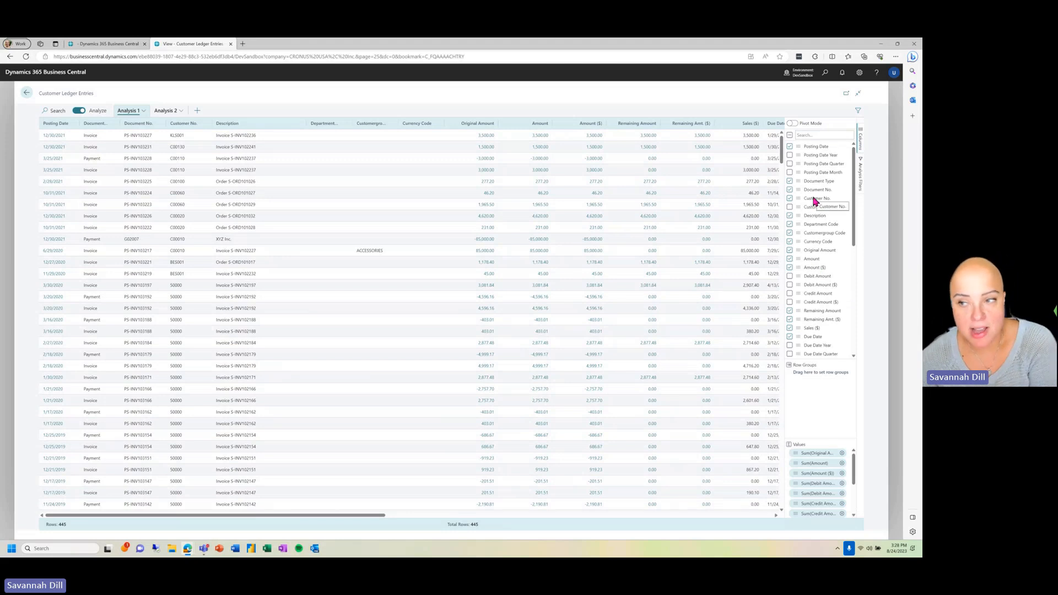
scroll(807, 293, "down", 3)
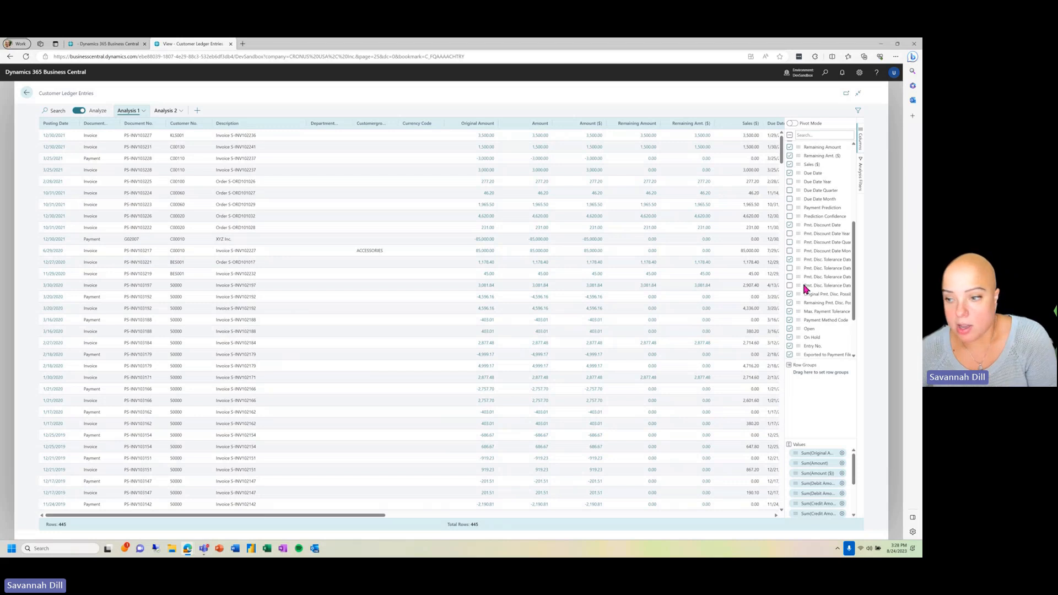
scroll(805, 288, "up", 3)
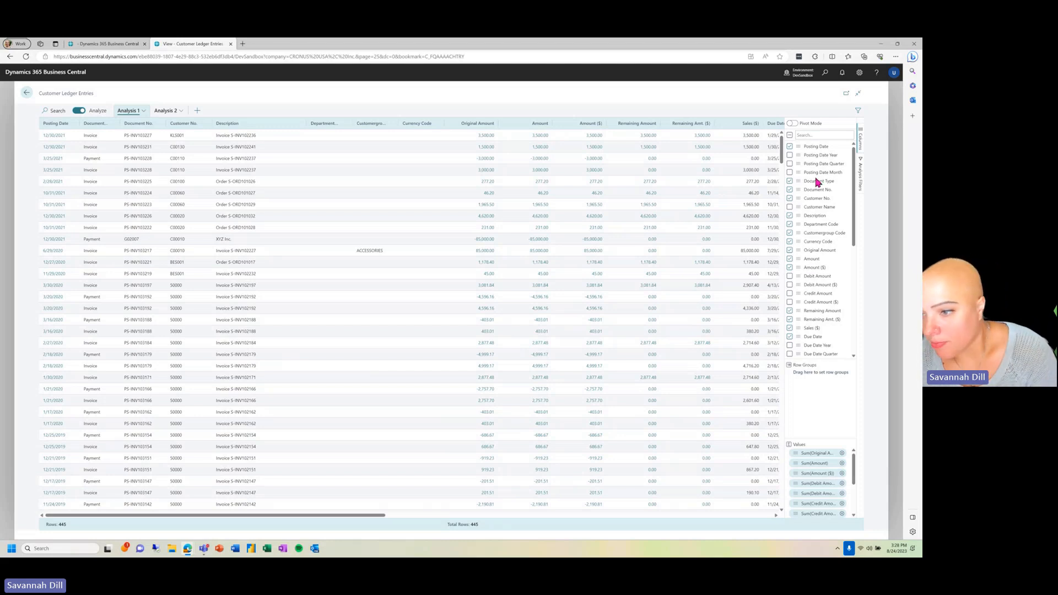
scroll(795, 245, "down", 1)
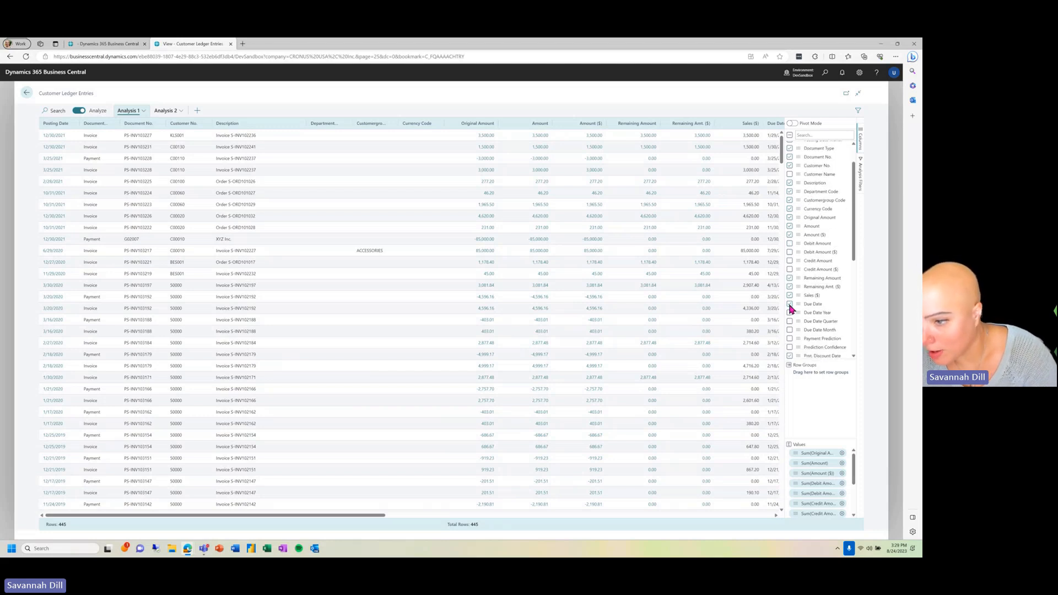
scroll(791, 253, "up", 1)
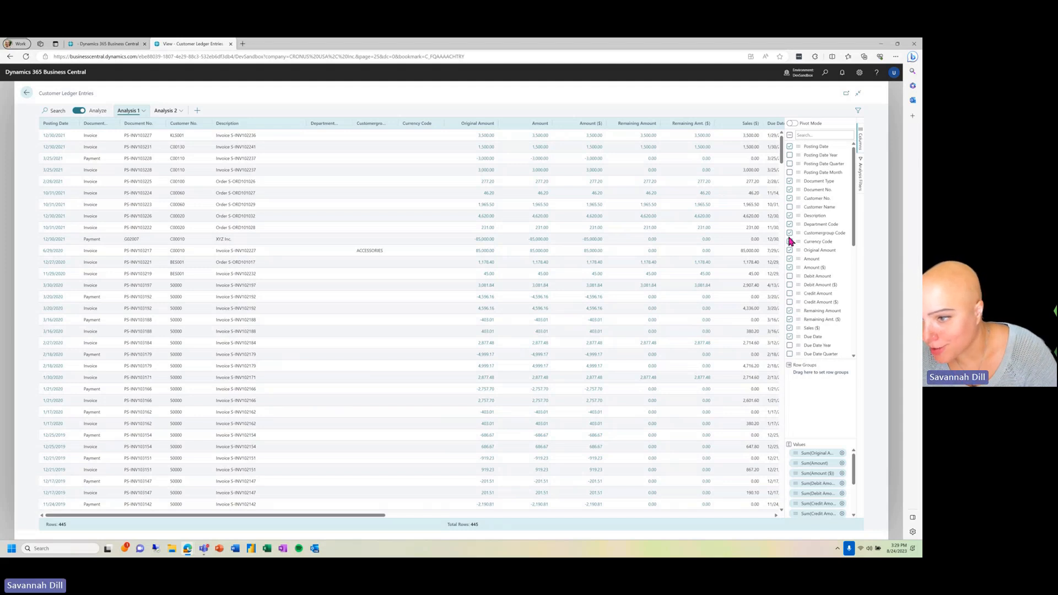
left_click(790, 224)
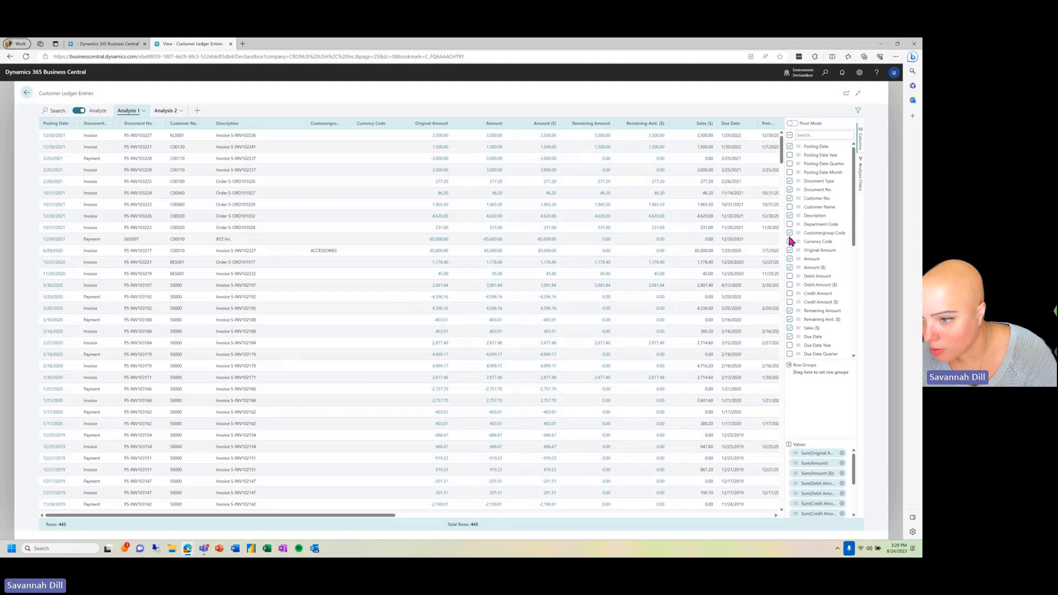
left_click(790, 241)
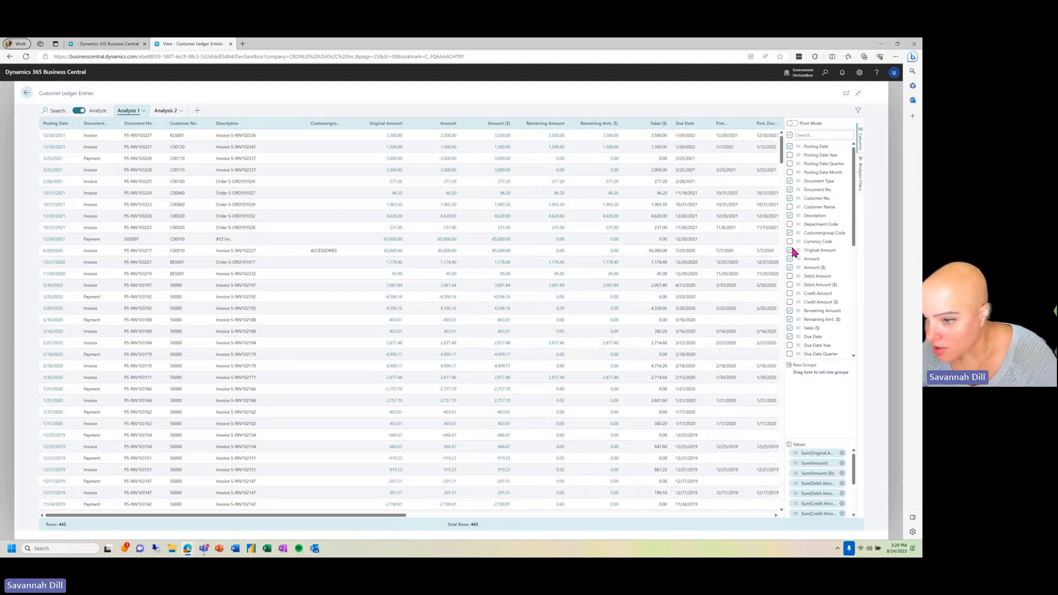
- Hide the On Hold, Message to Recipient, Recipient Bank Account, Services Code, Programs Code, Grants Code, Business group Code, Correspondent Code and Producer Code columns
scroll(792, 262, "down", 10)
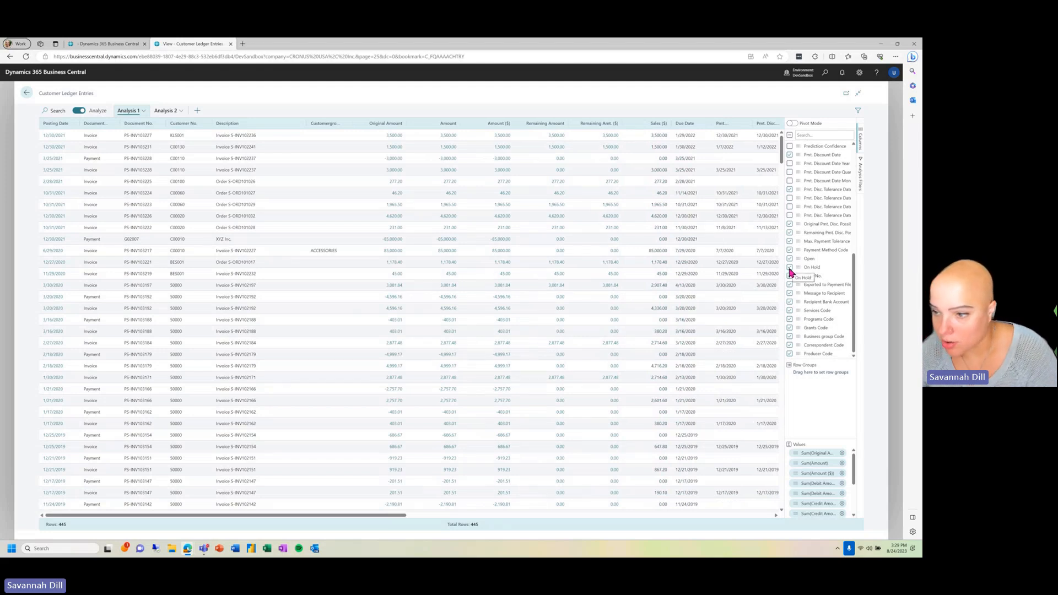
left_click(790, 268)
left_click(789, 294)
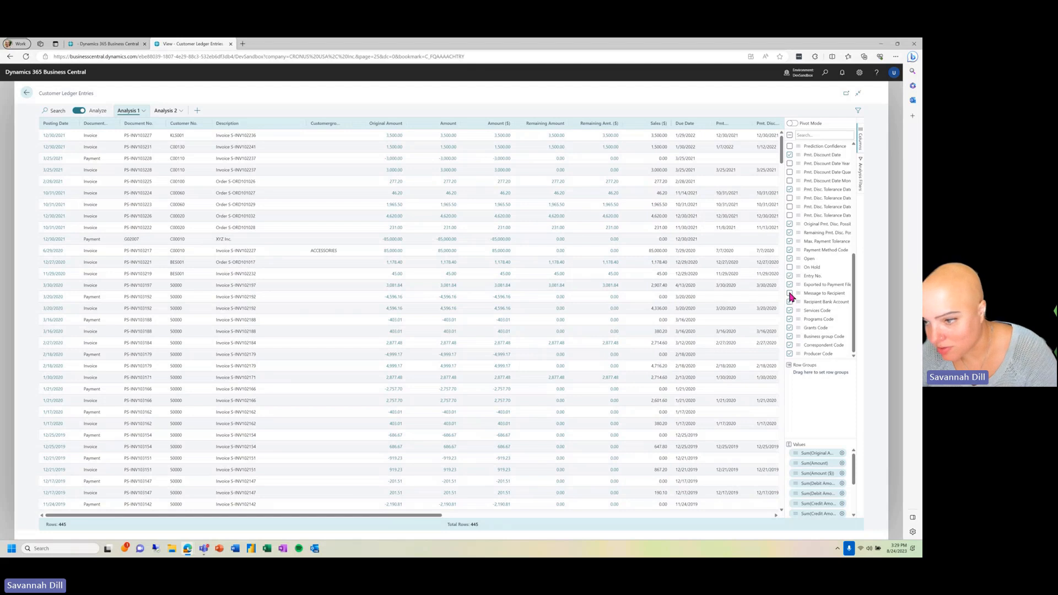
left_click(790, 309)
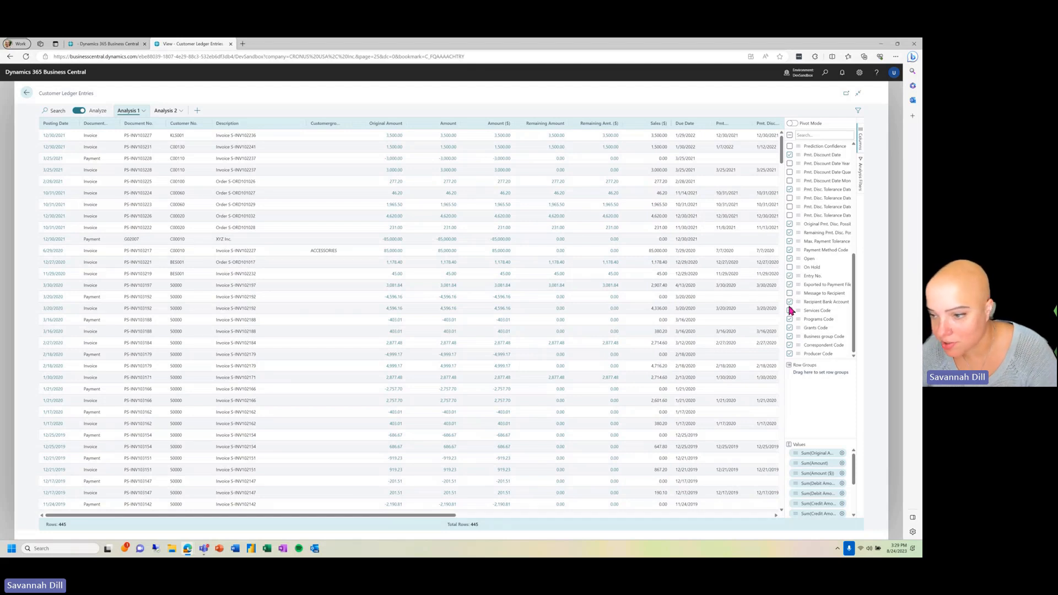
left_click(790, 319)
left_click(790, 328)
left_click(789, 336)
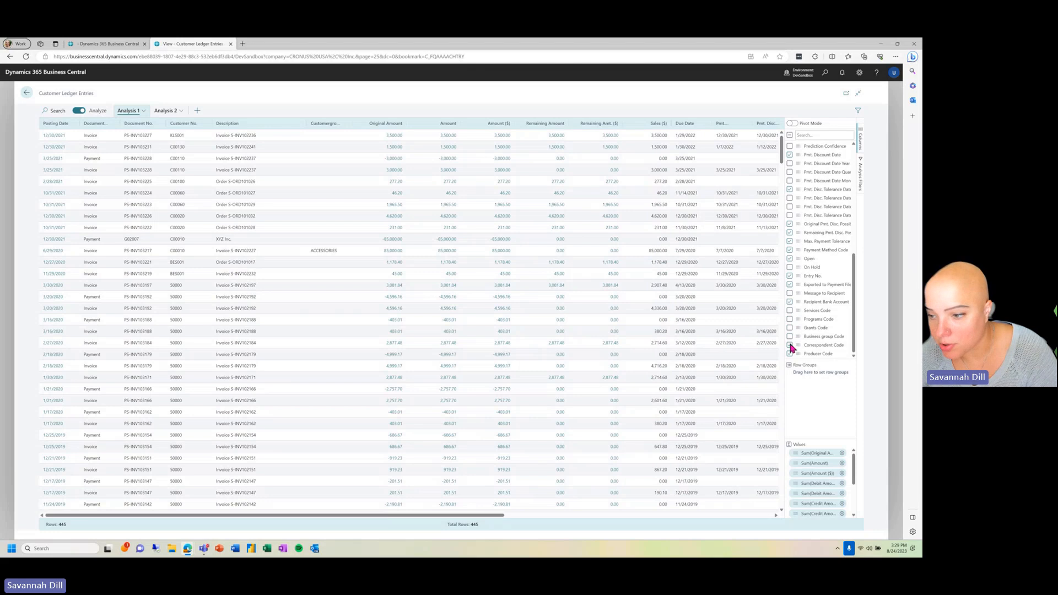
left_click(790, 345)
left_click(790, 354)
left_click(789, 302)
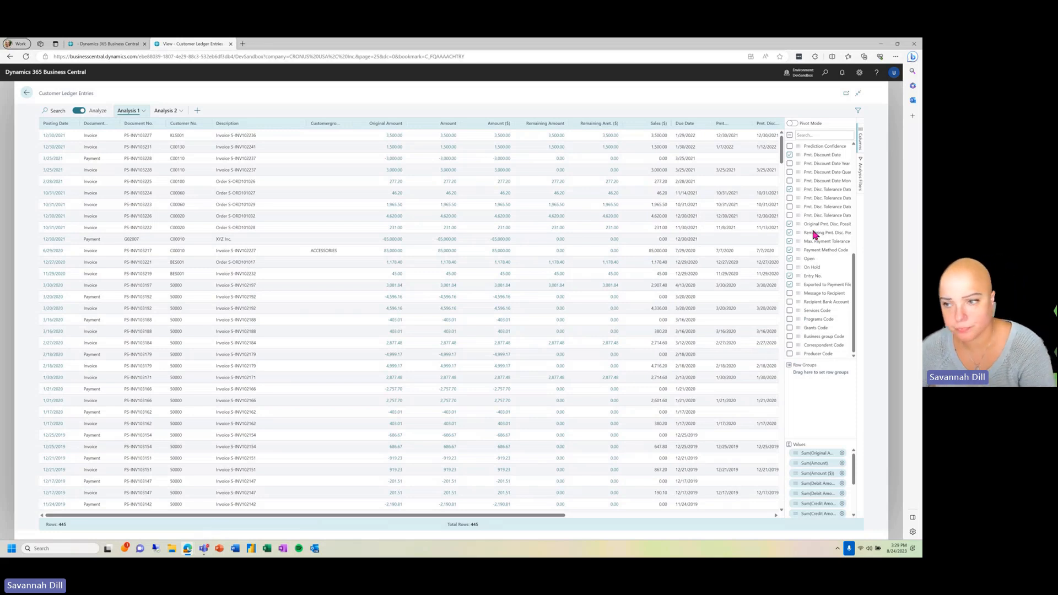
scroll(813, 259, "up", 10)
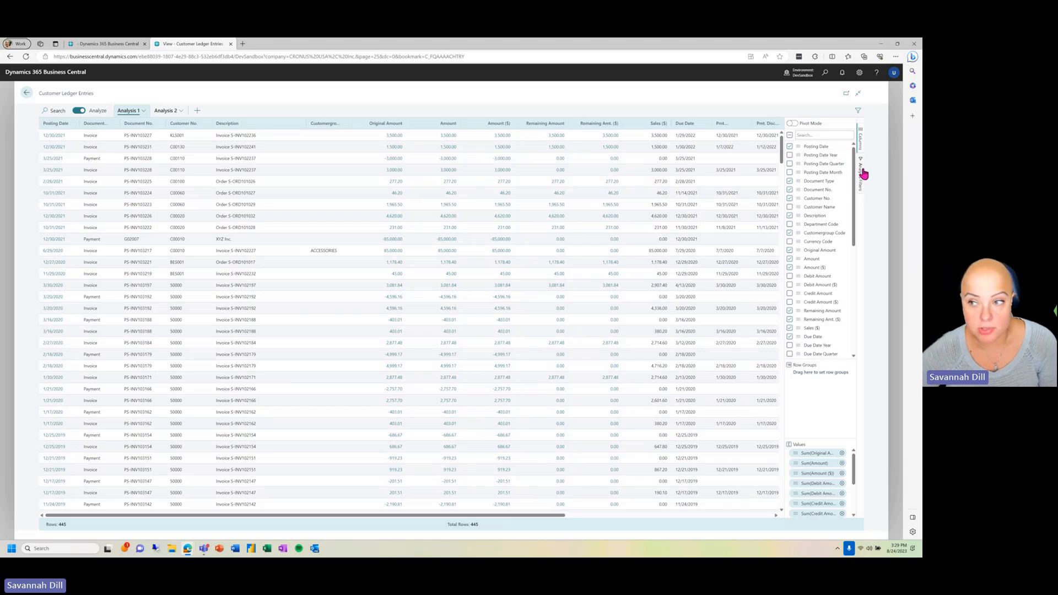
- Add an analysis filter that keeps only entries whose Remaining Amount is not equal to 0
left_click(860, 184)
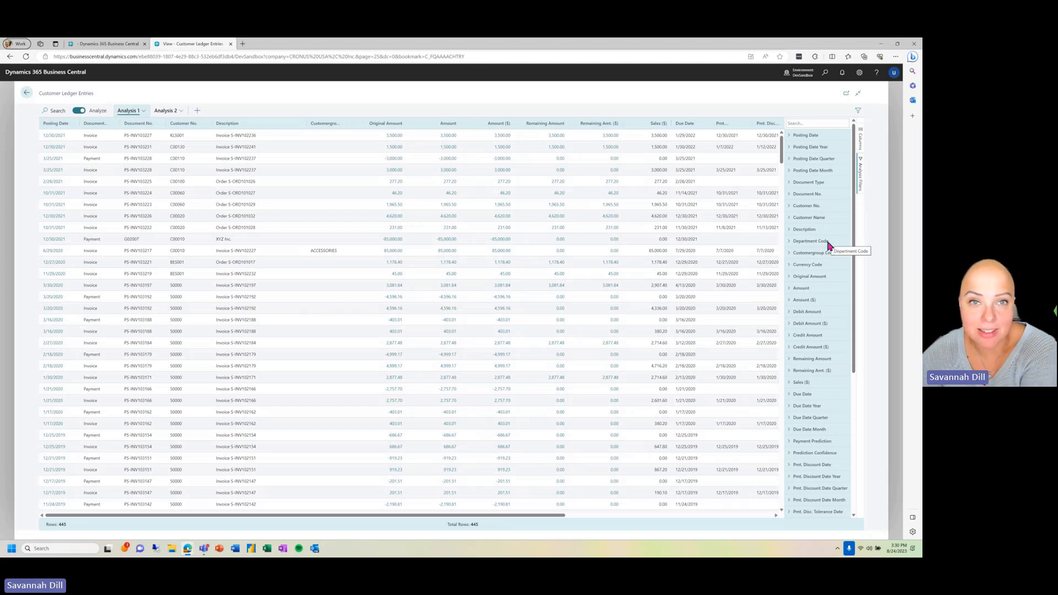
left_click(790, 363)
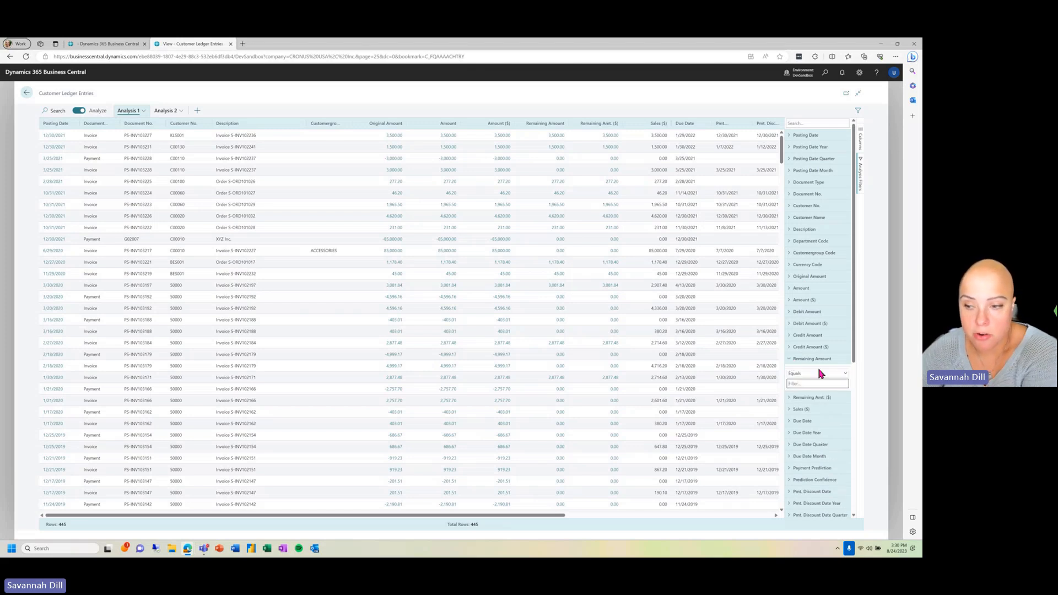
scroll(820, 364, "down", 2)
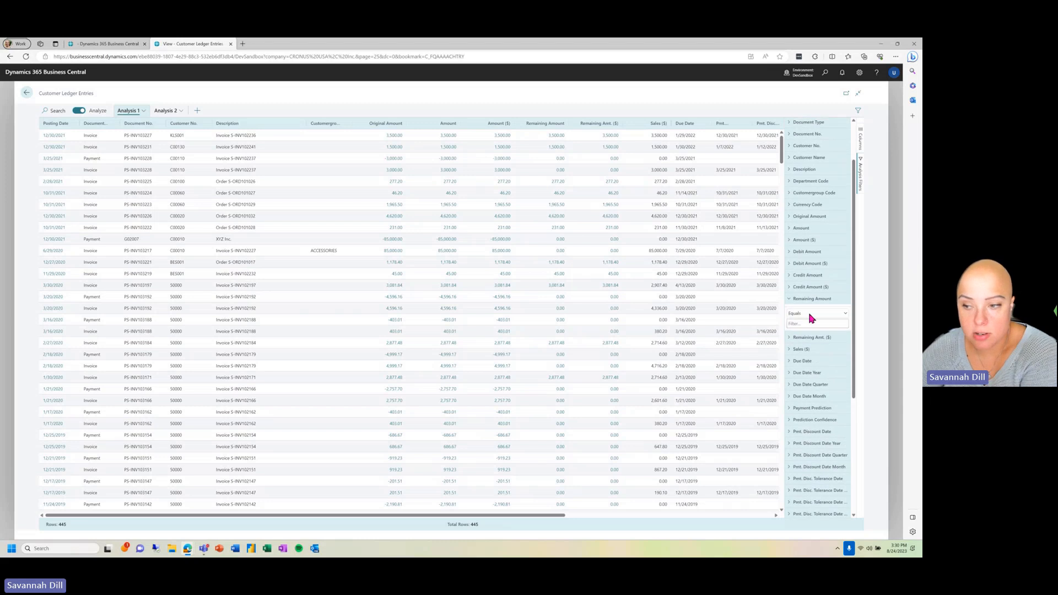
left_click(808, 311)
left_click(799, 331)
left_click(802, 326)
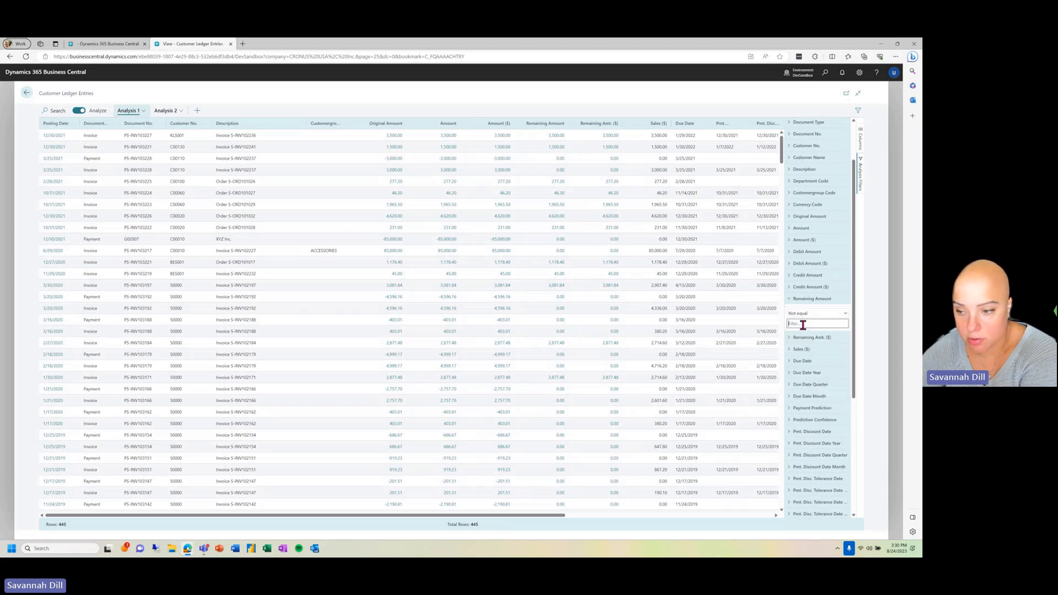
type("0")
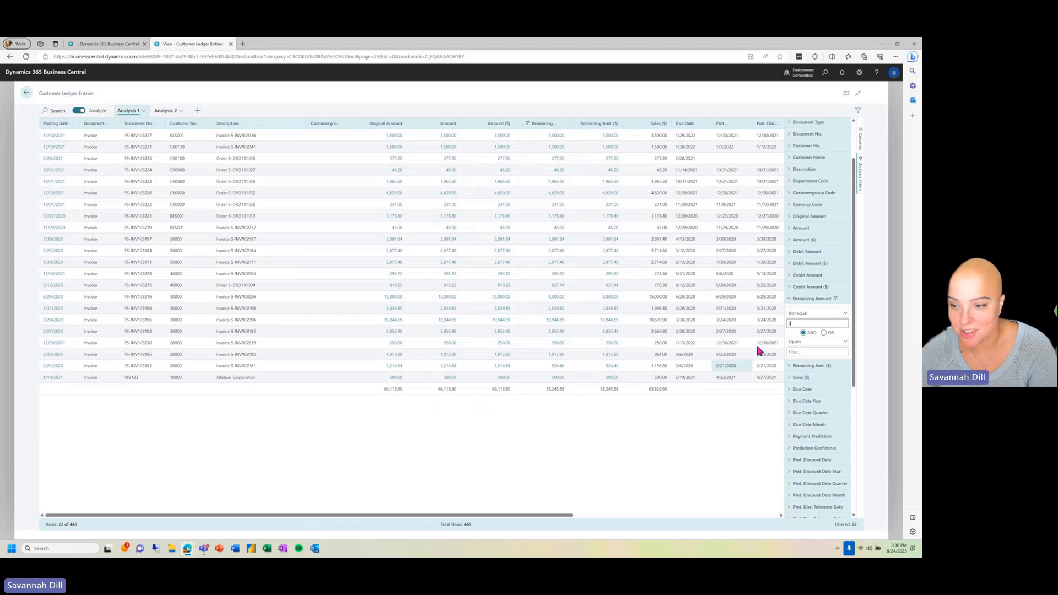
- Include the Customer Name column in the analysis and group the rows by Customer Name
left_click(860, 141)
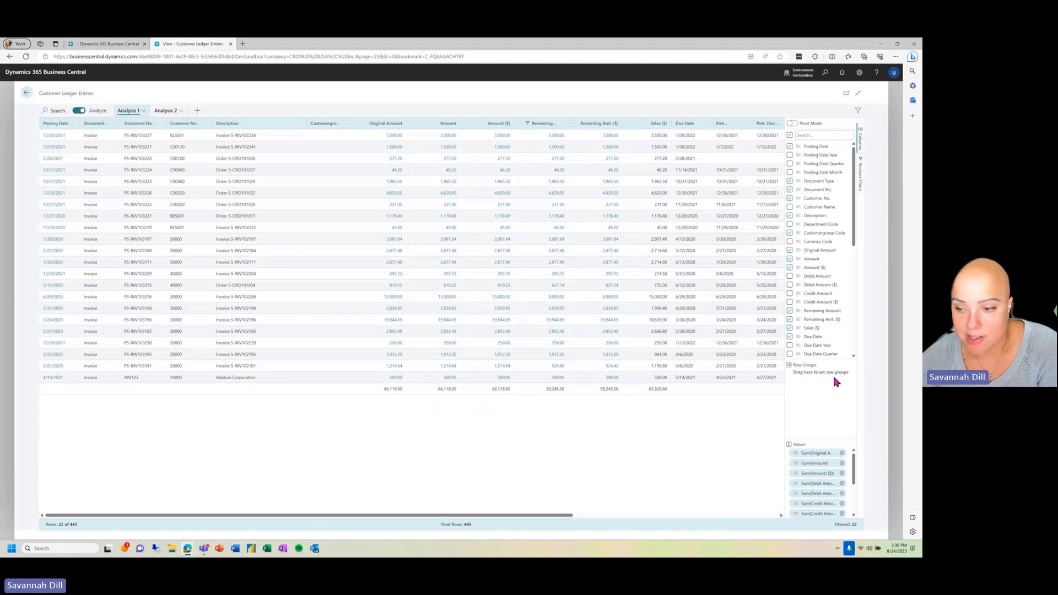
left_click(790, 208)
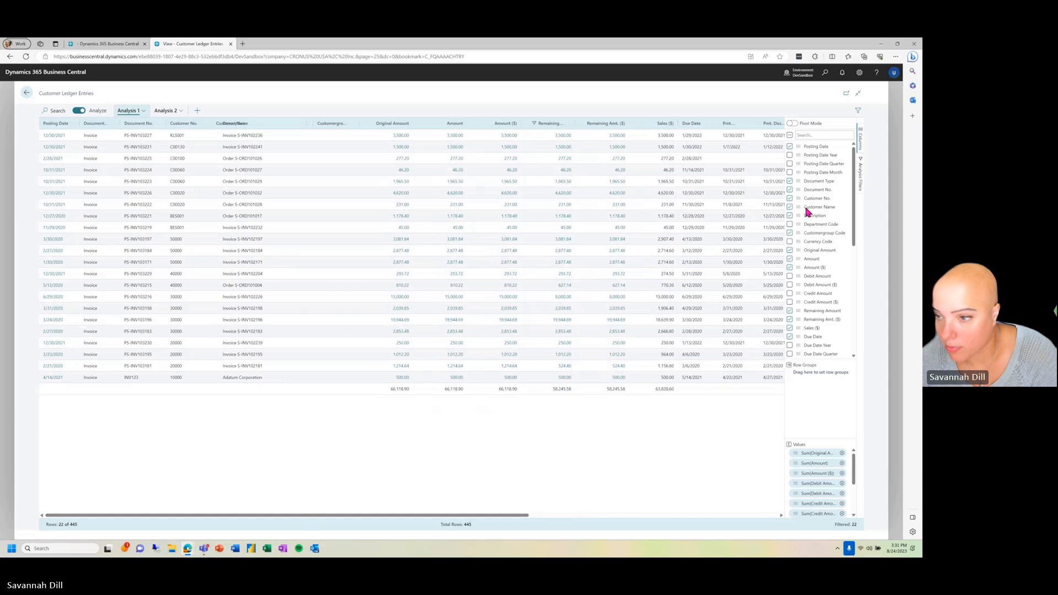
left_click_drag(801, 207, 804, 383)
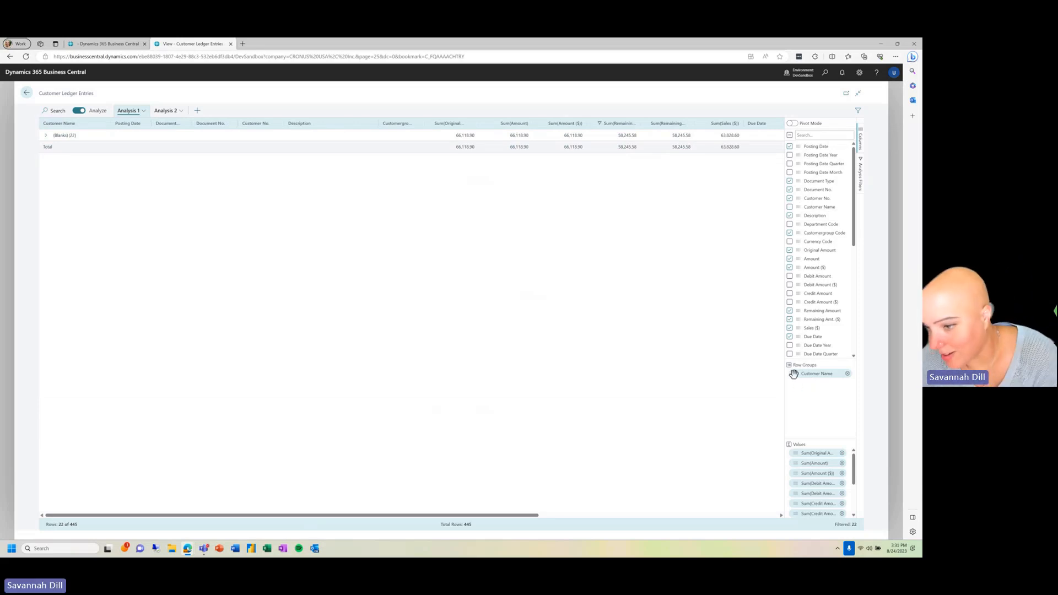
- Replace the Customer Name row grouping with Customer No. and expand the second customer group
left_click(847, 374)
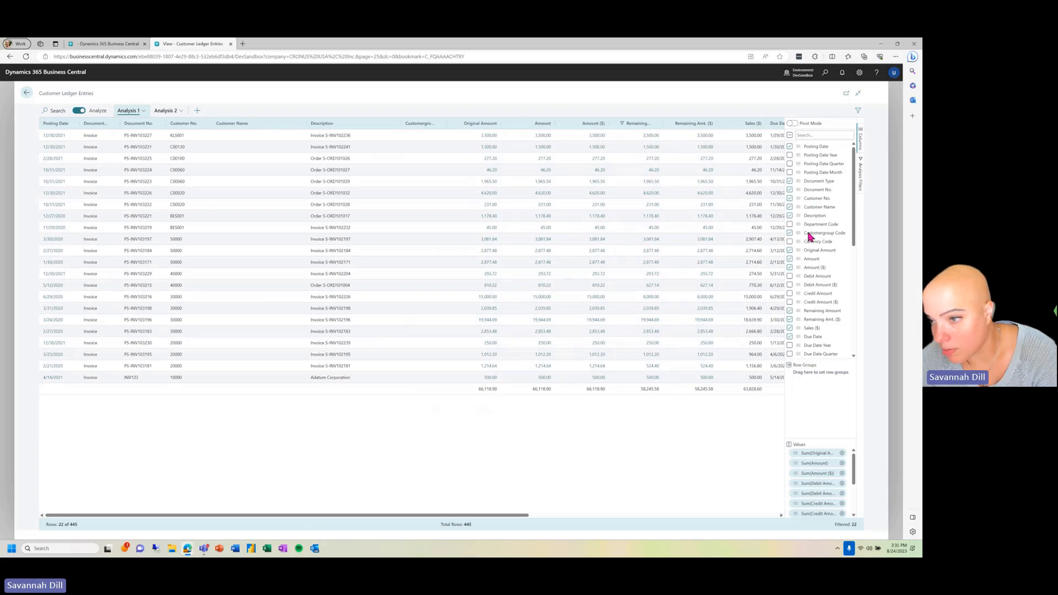
left_click_drag(799, 197, 812, 389)
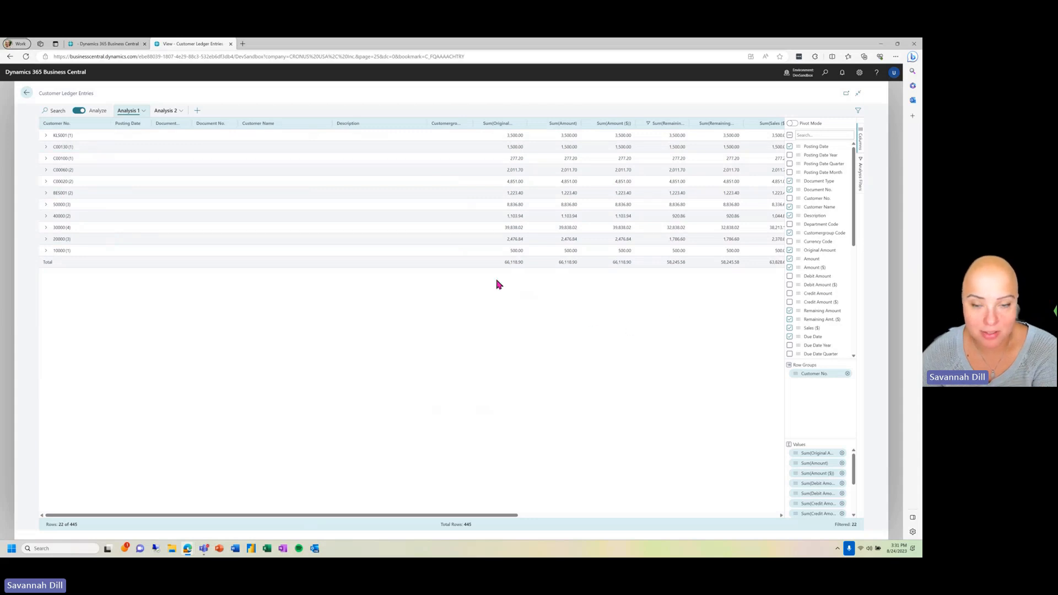
left_click(45, 148)
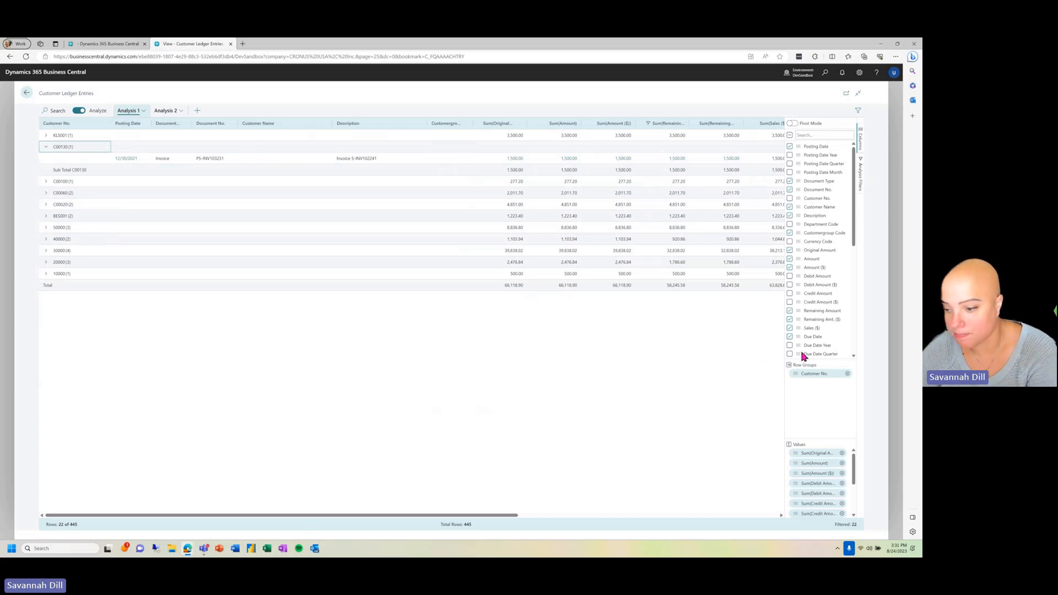
- Move the Customer Name column directly after the Customer No. group column, ahead of Posting Date
scroll(806, 348, "down", 5)
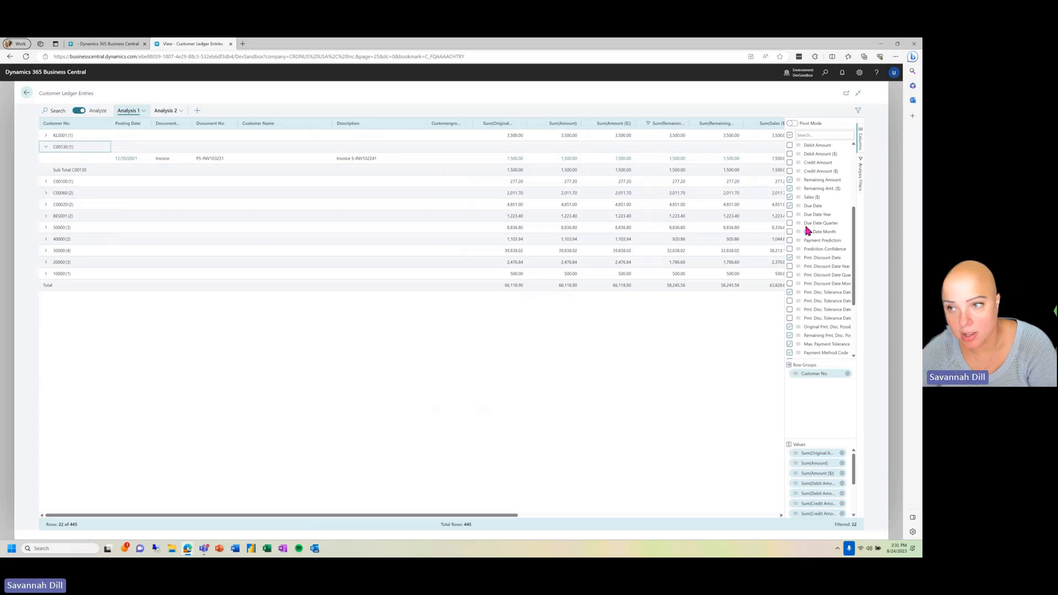
scroll(807, 242, "up", 5)
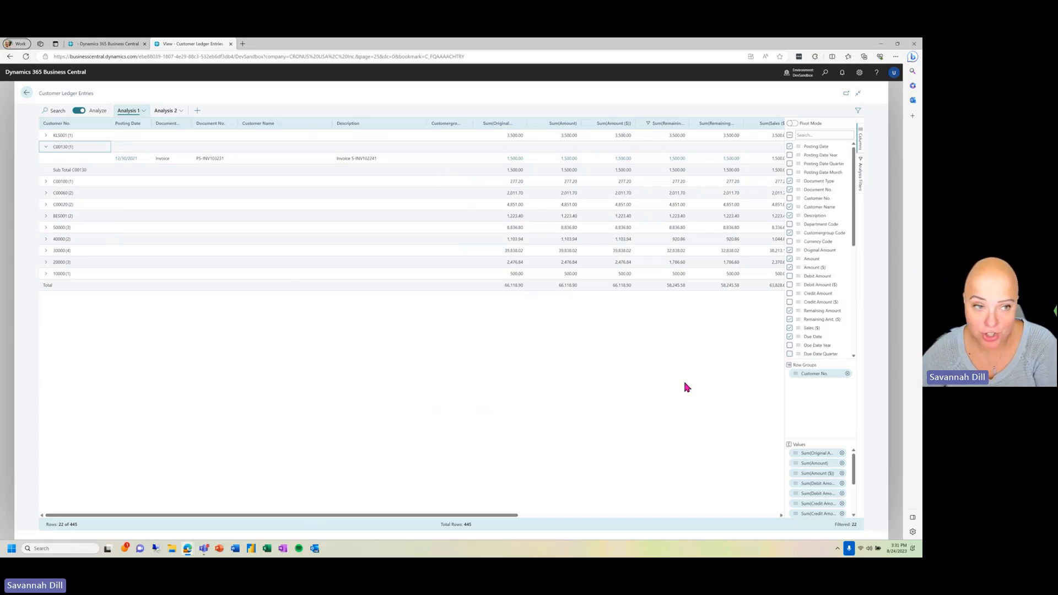
left_click_drag(288, 125, 123, 127)
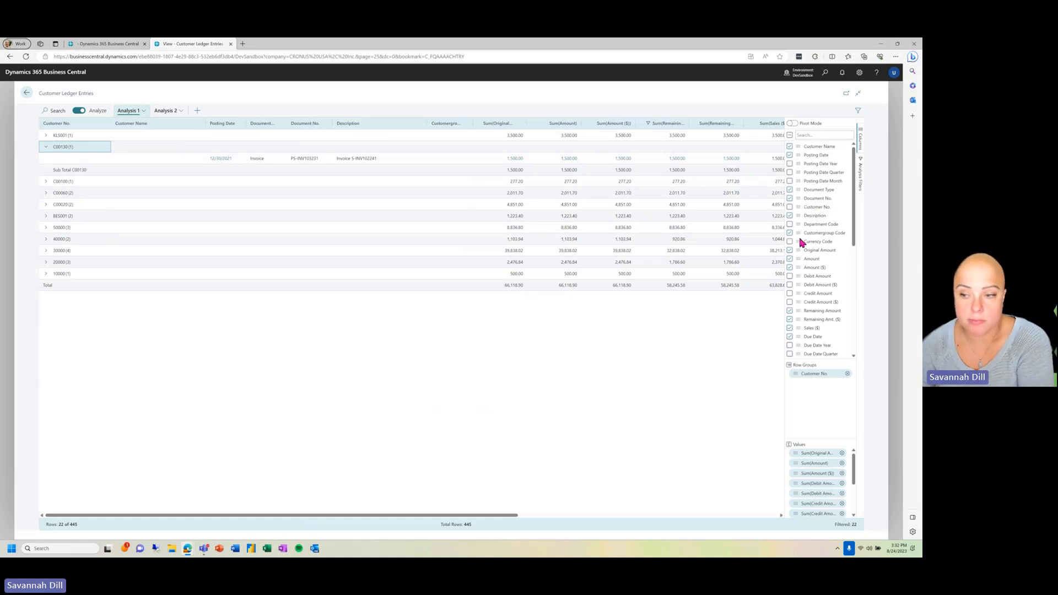
- Turn on pivot mode to preview the grouped entries as a pivot table, and switch it off again
scroll(807, 320, "down", 5)
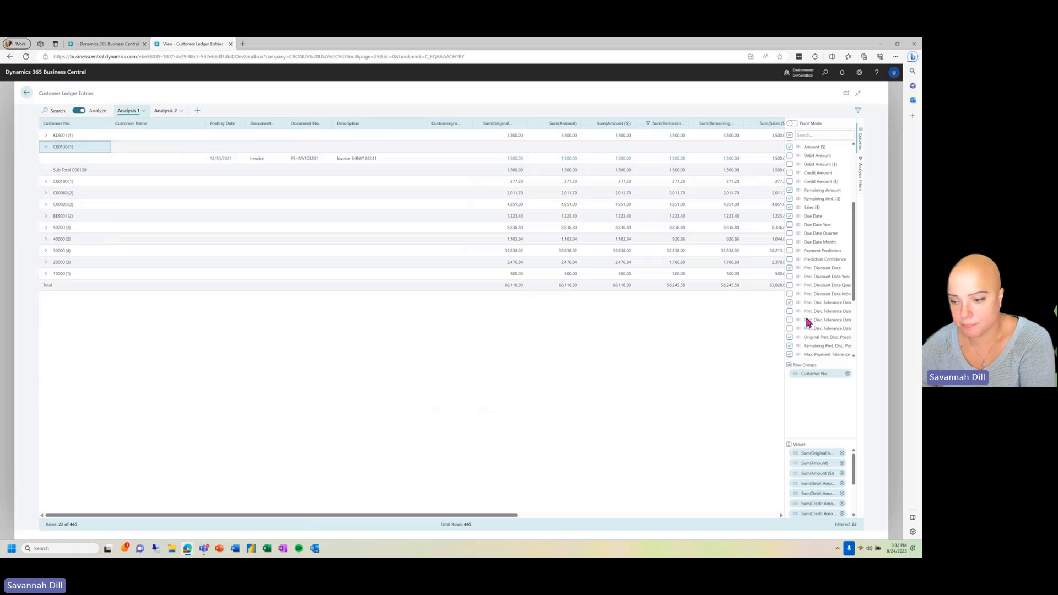
scroll(814, 310, "up", 5)
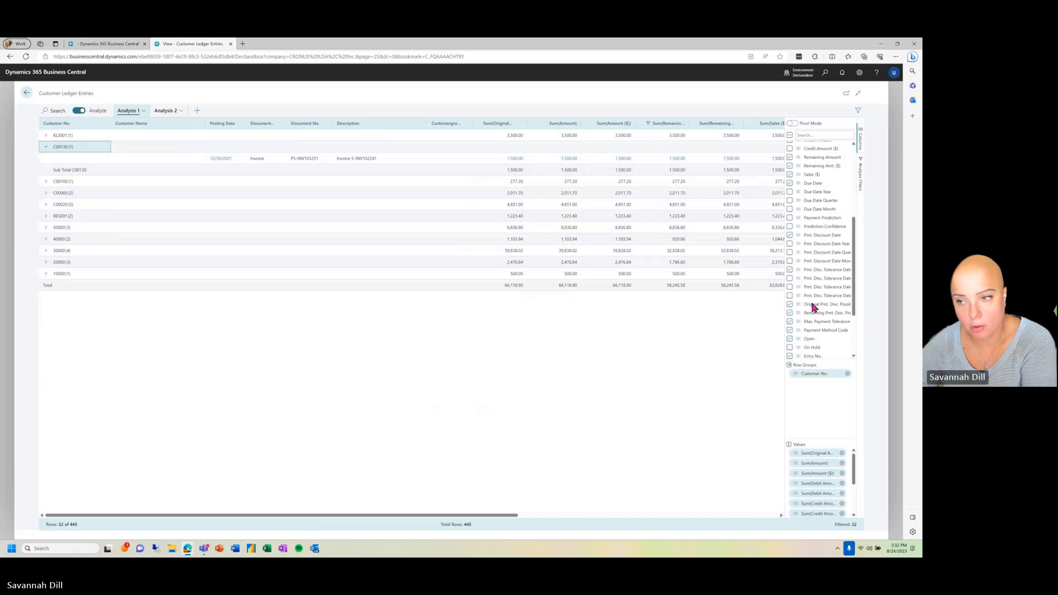
left_click(793, 123)
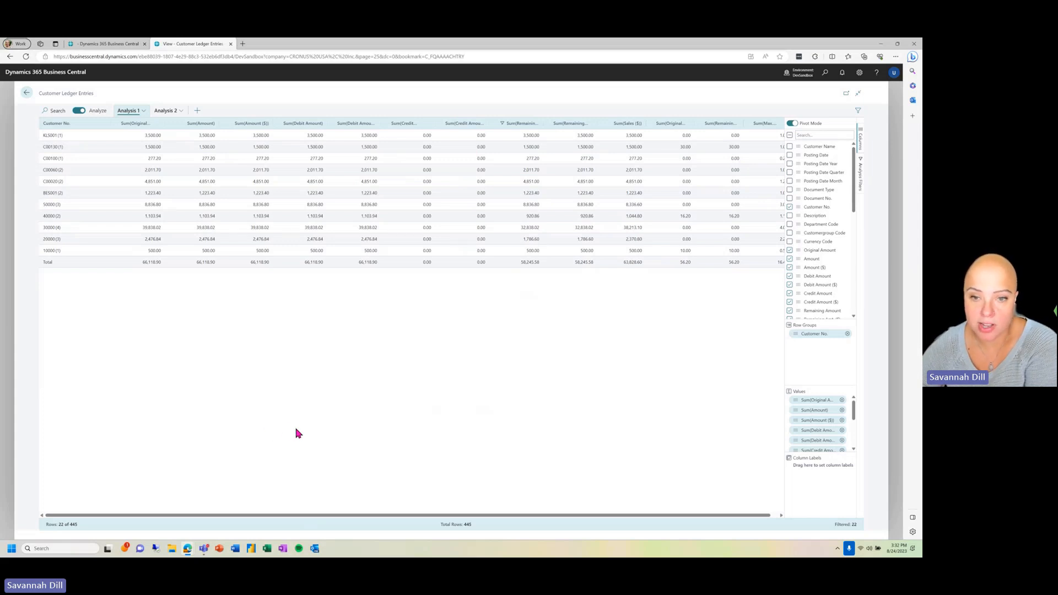
left_click(792, 124)
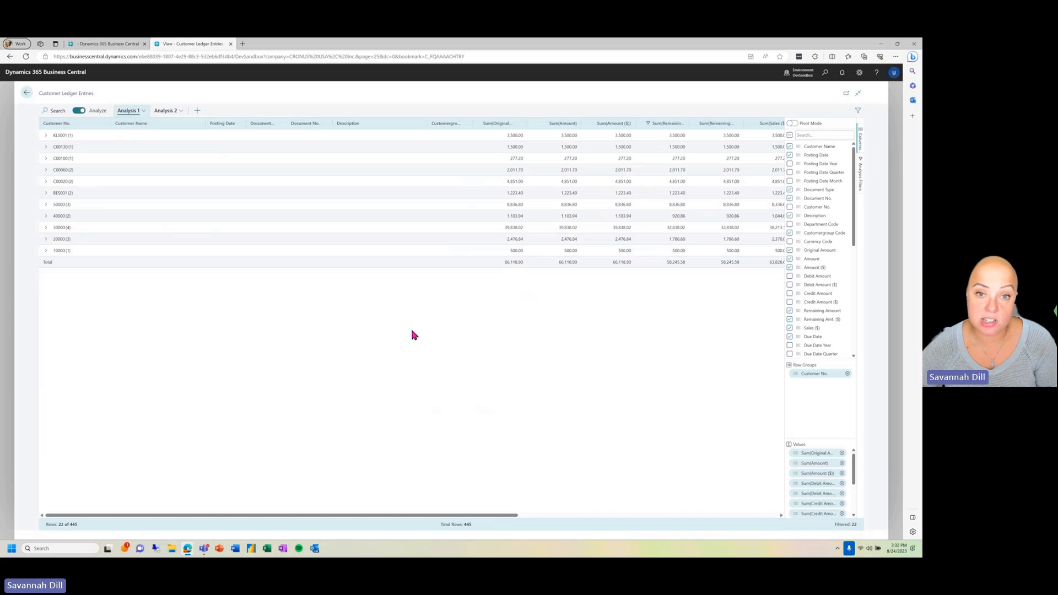
- Rename the Analysis 1 view as Open AR
left_click(225, 190)
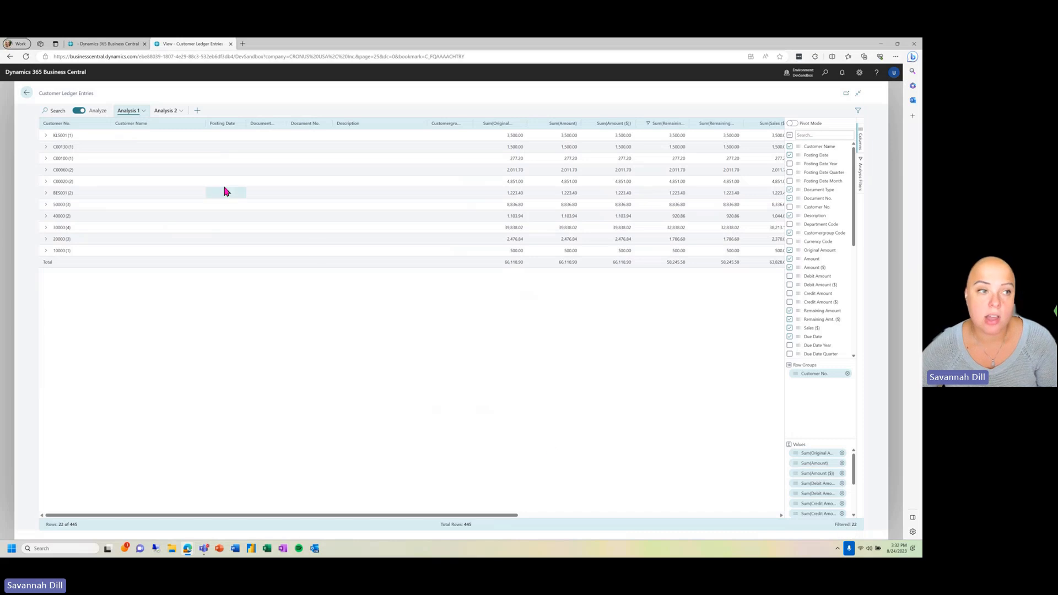
double_click(124, 112)
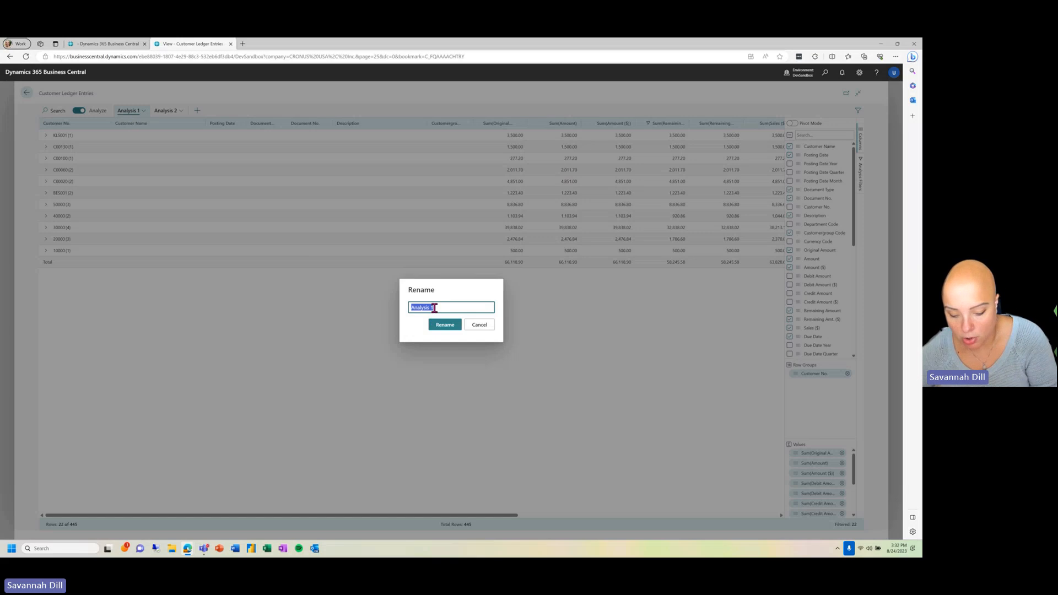
type("Open AR")
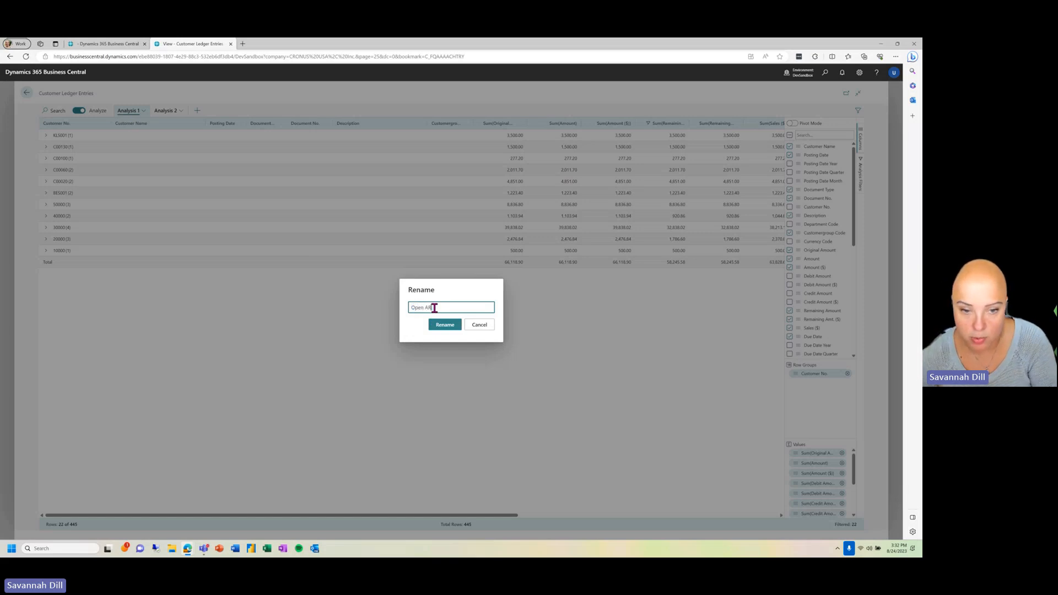
left_click(445, 325)
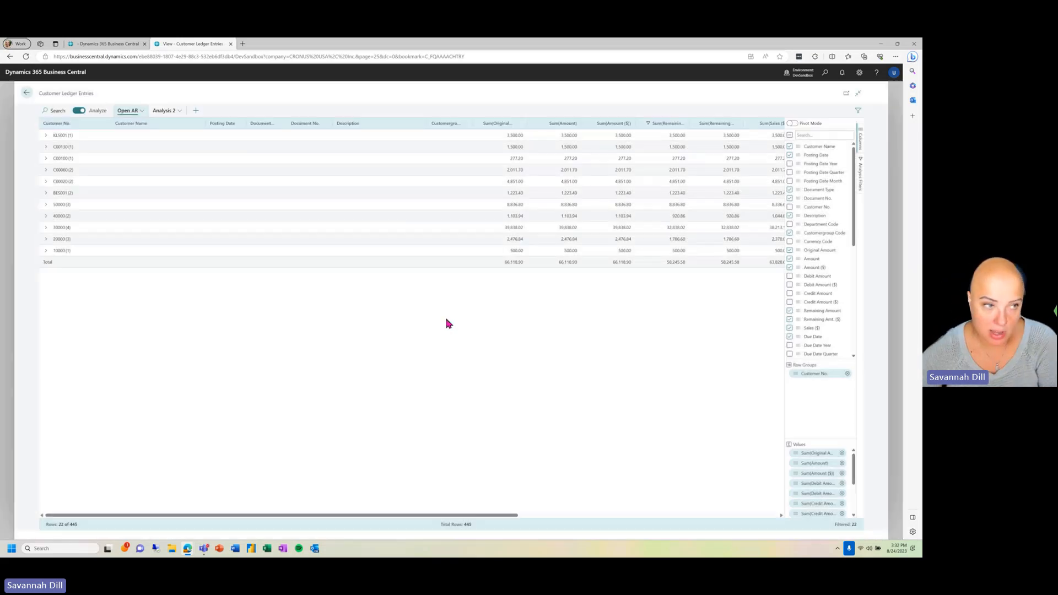